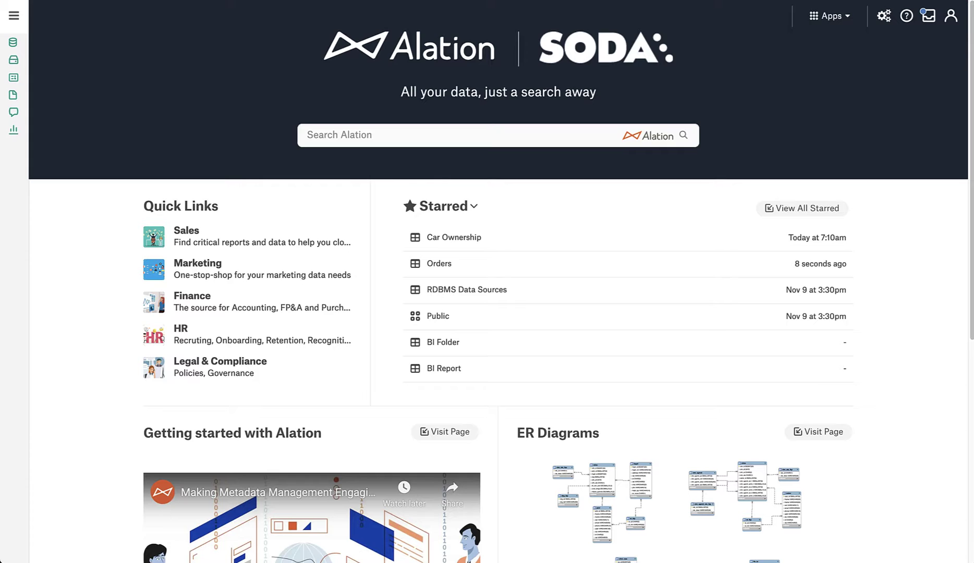
Search the catalog for 'Order' and open the Orders table suggestion.
click(372, 136)
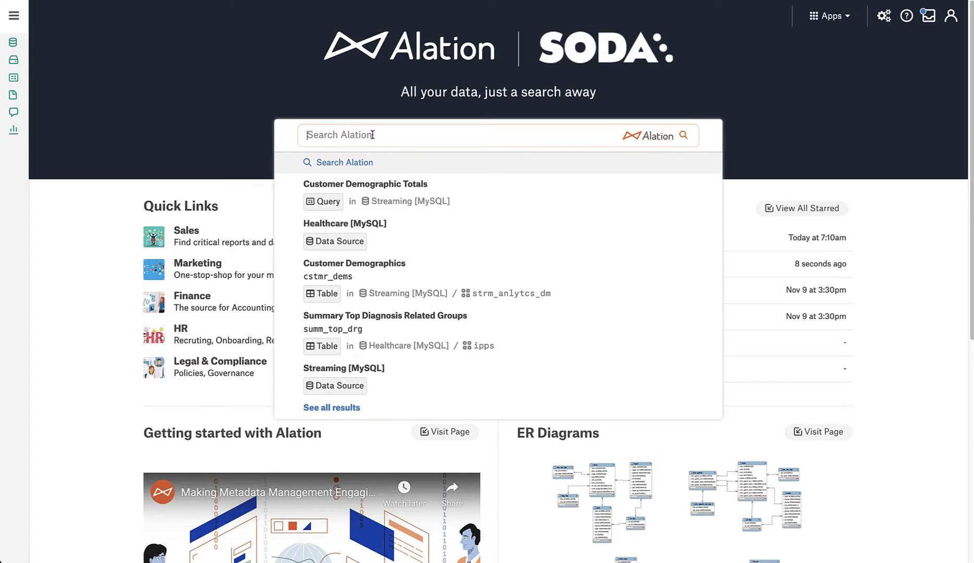
text(Order)
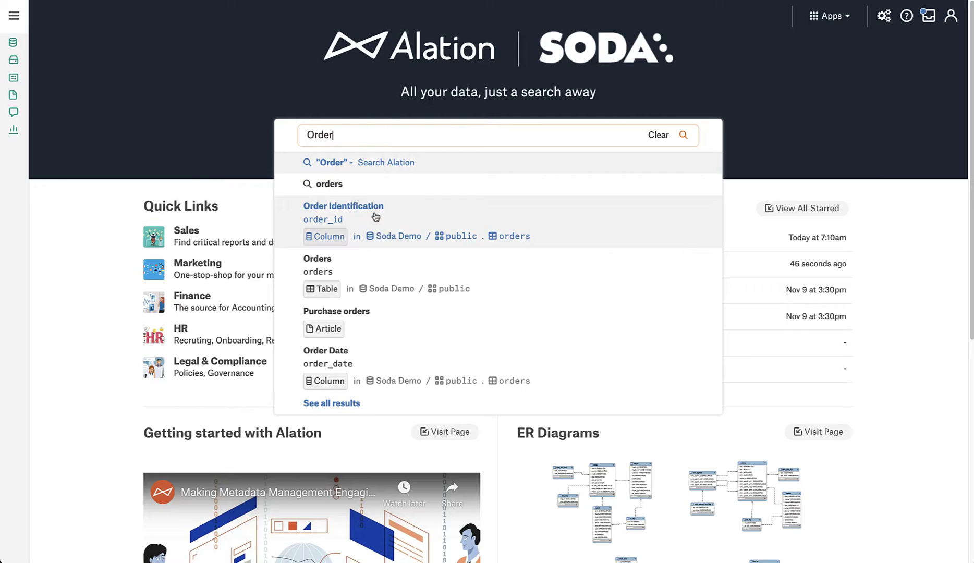
click(396, 285)
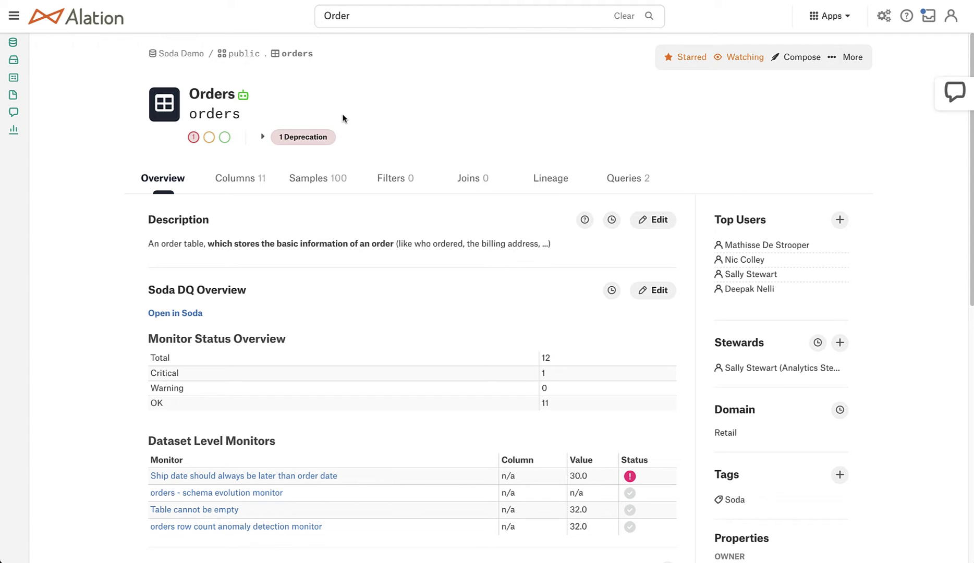
Expand and collapse the Orders deprecation notice, then scroll through the Soda DQ monitor overview.
click(310, 146)
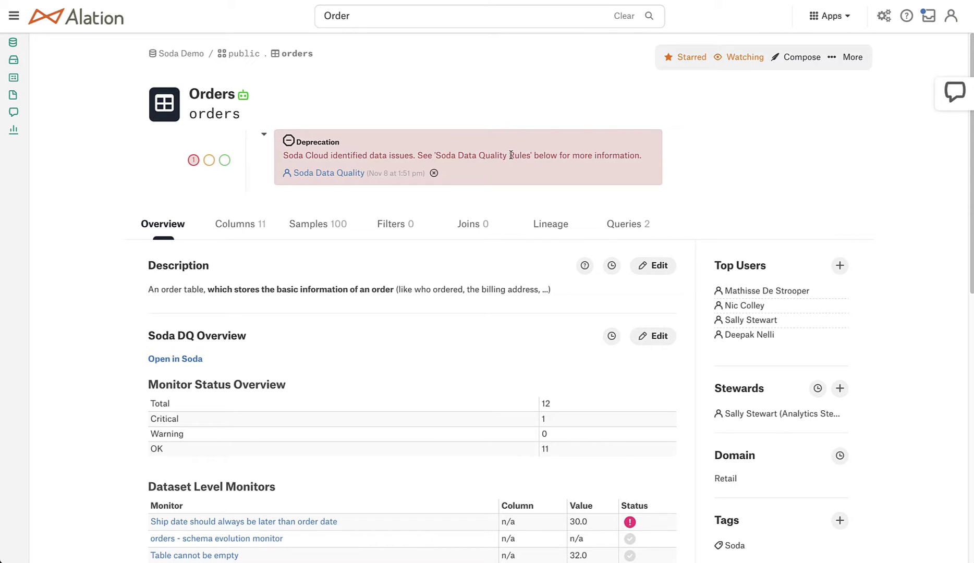
click(263, 137)
scroll(238, 290, down, 1)
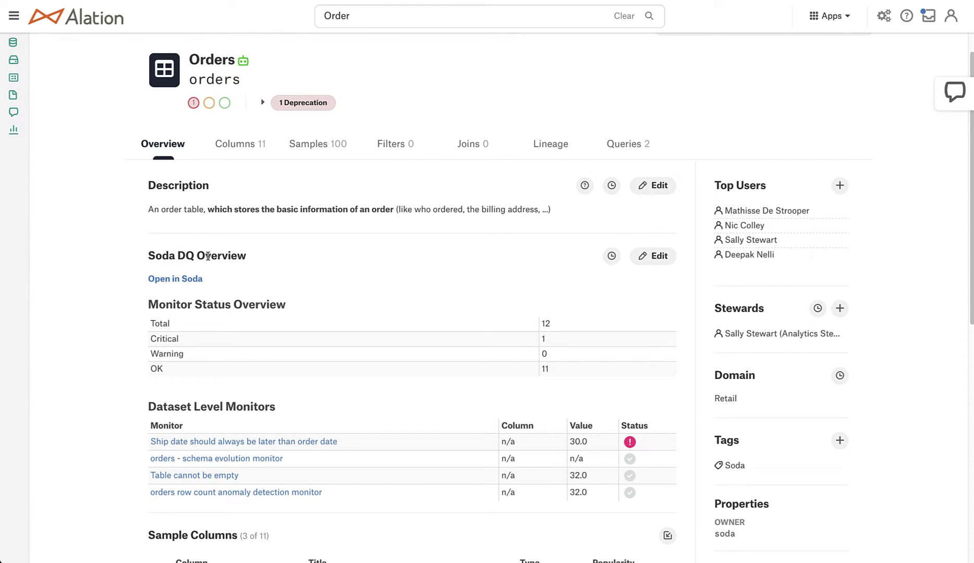
scroll(282, 274, down, 1)
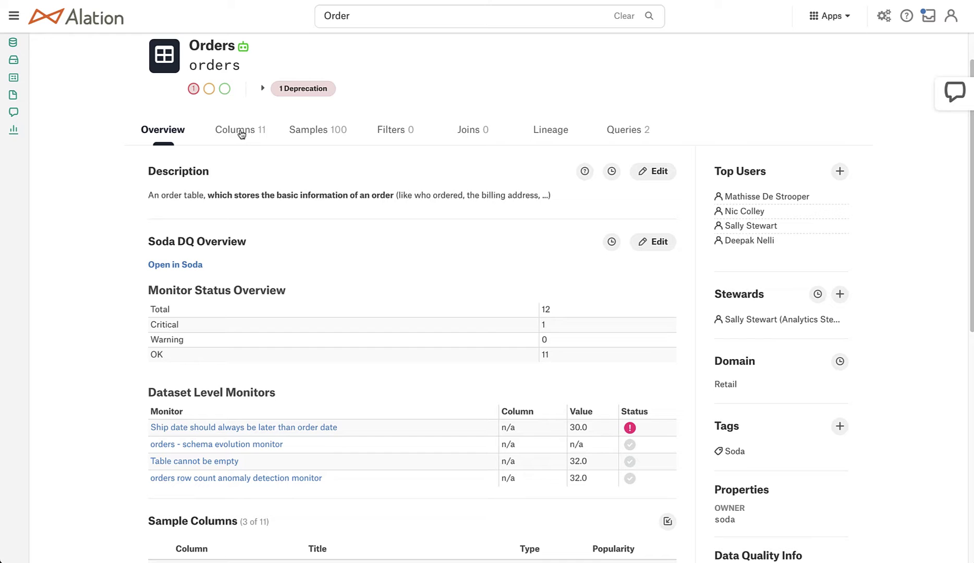
List the Orders table's columns and open the ship_date column page.
click(242, 133)
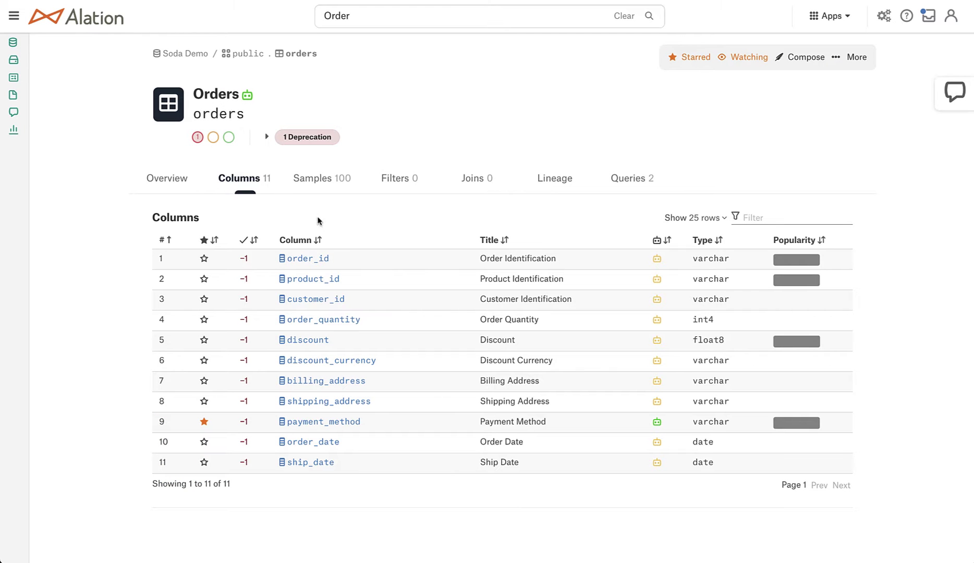
click(309, 465)
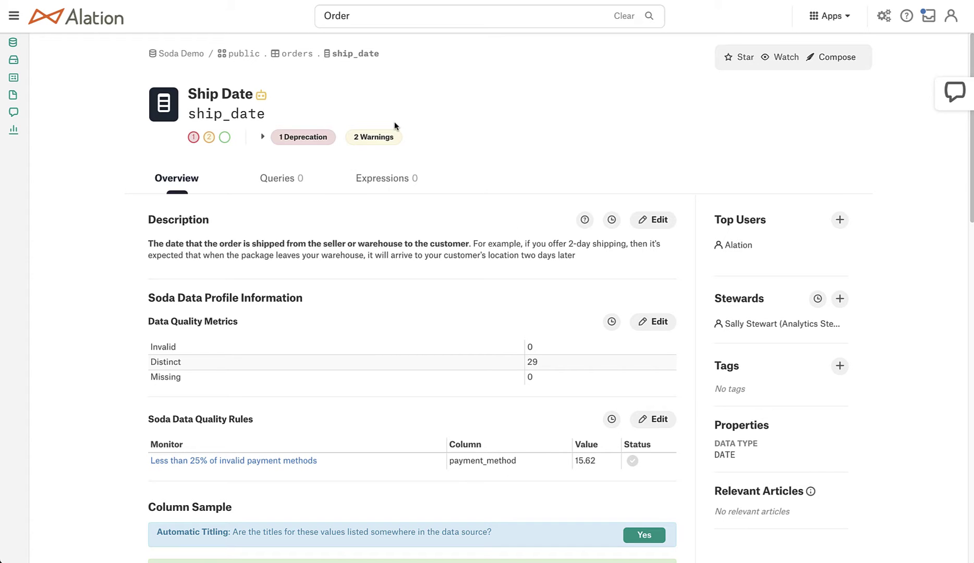
Back on Orders, open the 'Ship date should always be later than order date' monitor history and review its failed rows.
click(306, 56)
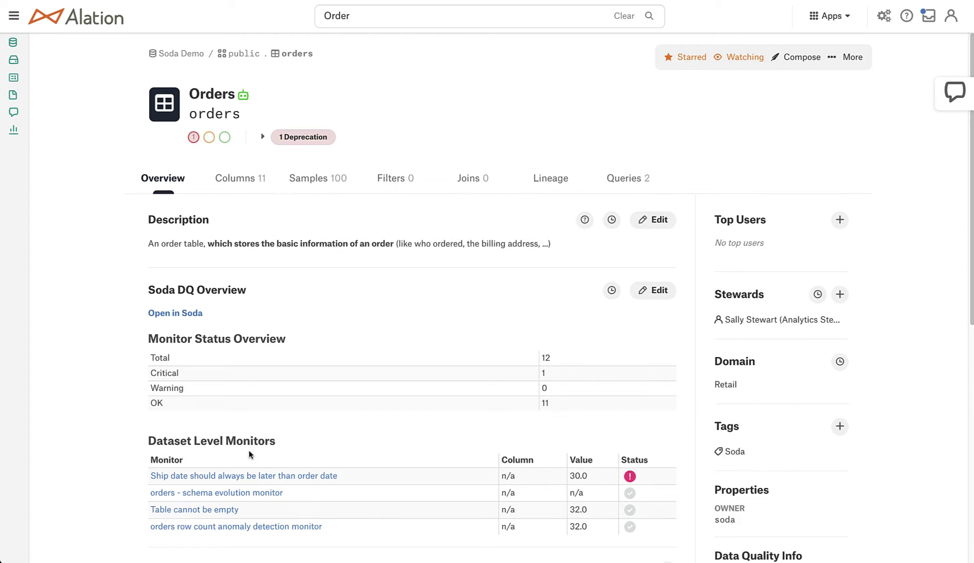
click(246, 476)
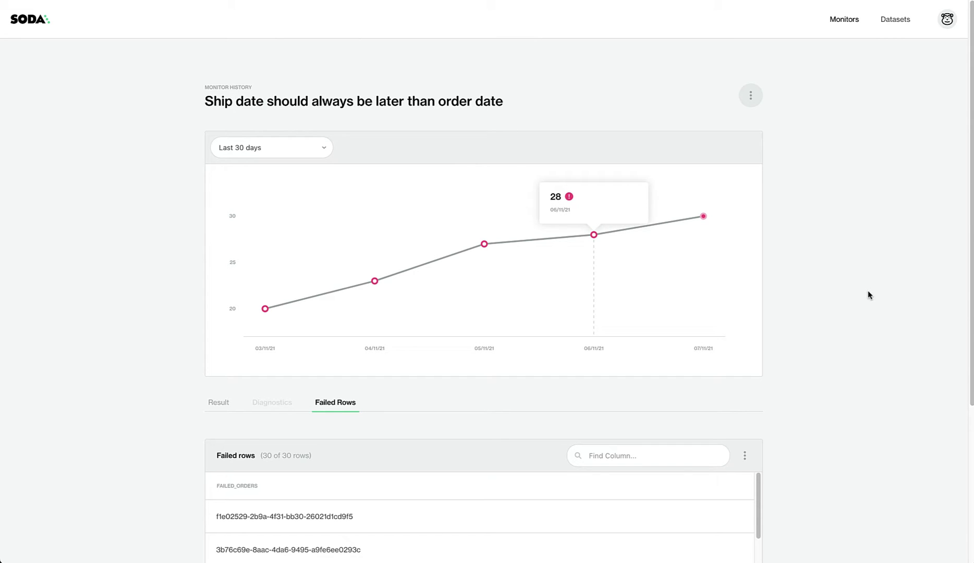
scroll(854, 304, down, 1)
scroll(845, 308, down, 2)
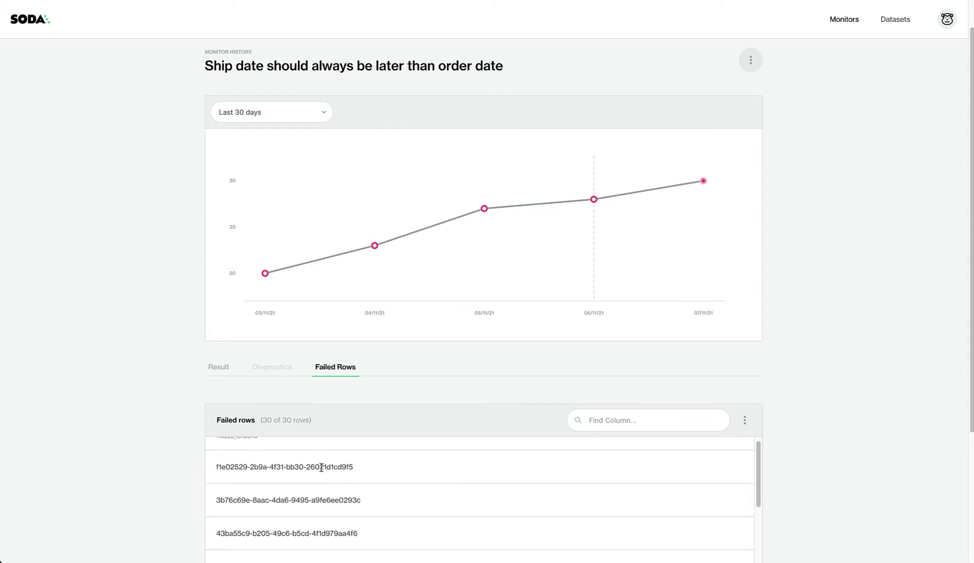
scroll(323, 472, down, 1)
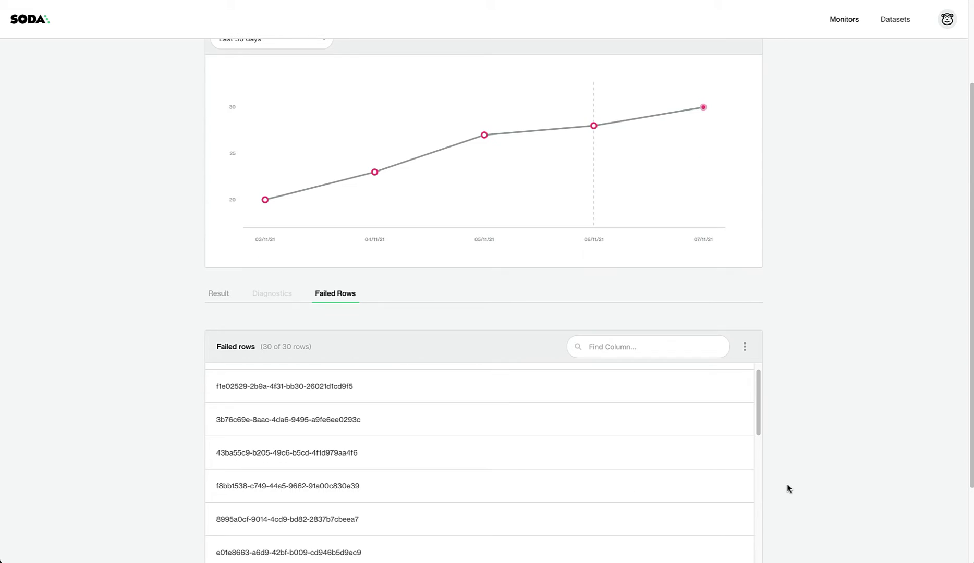
scroll(789, 489, down, 3)
scroll(722, 450, up, 1)
scroll(853, 328, up, 2)
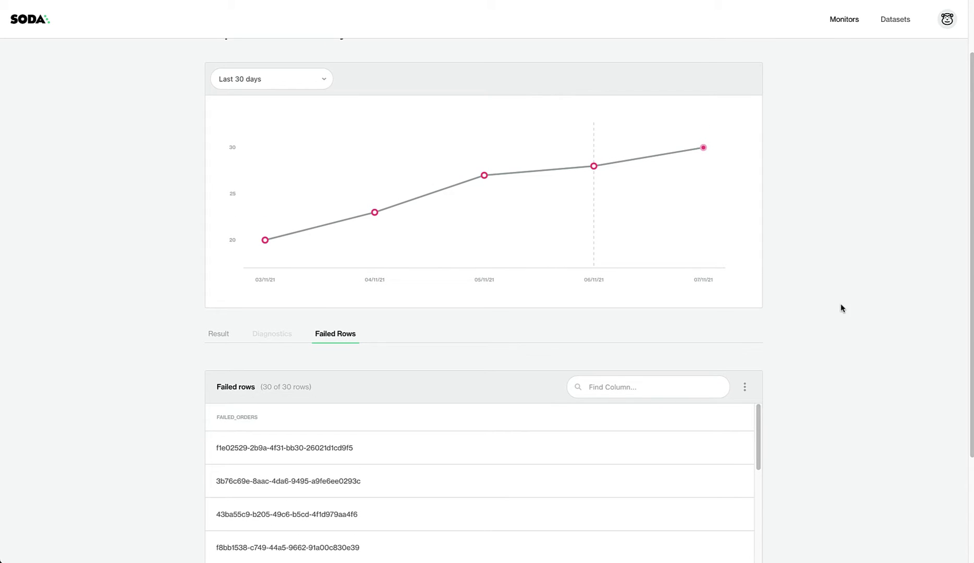
mouse_move(315, 227)
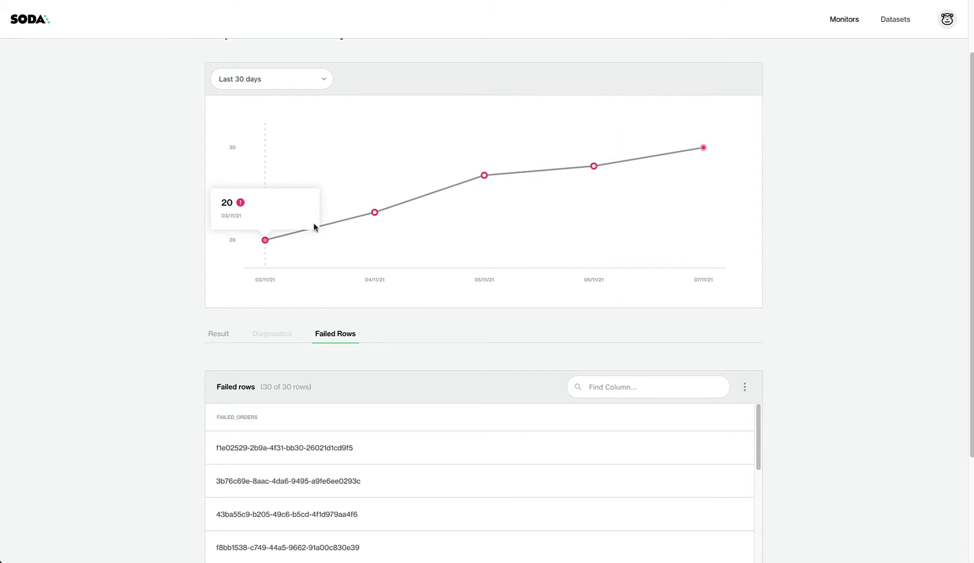
mouse_move(703, 148)
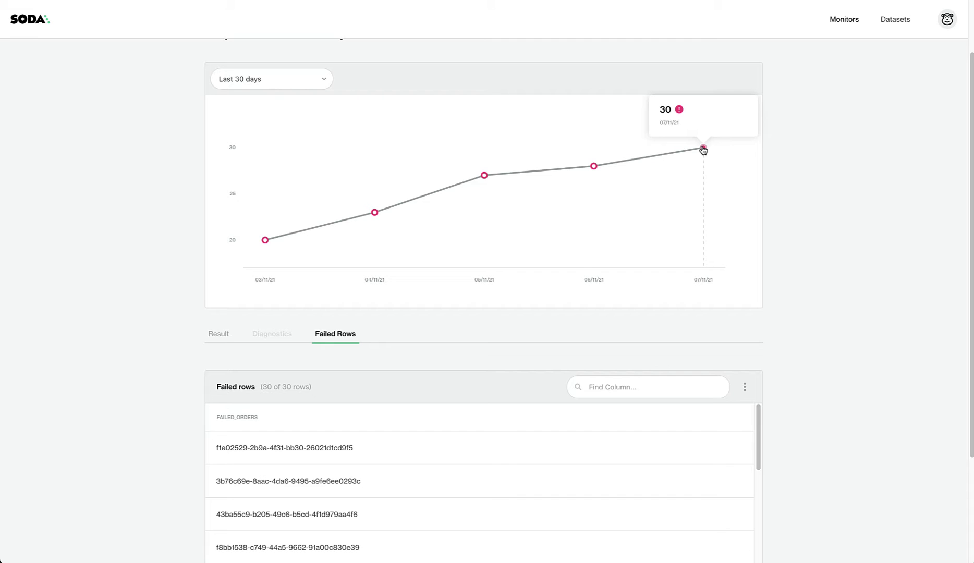
scroll(816, 268, up, 2)
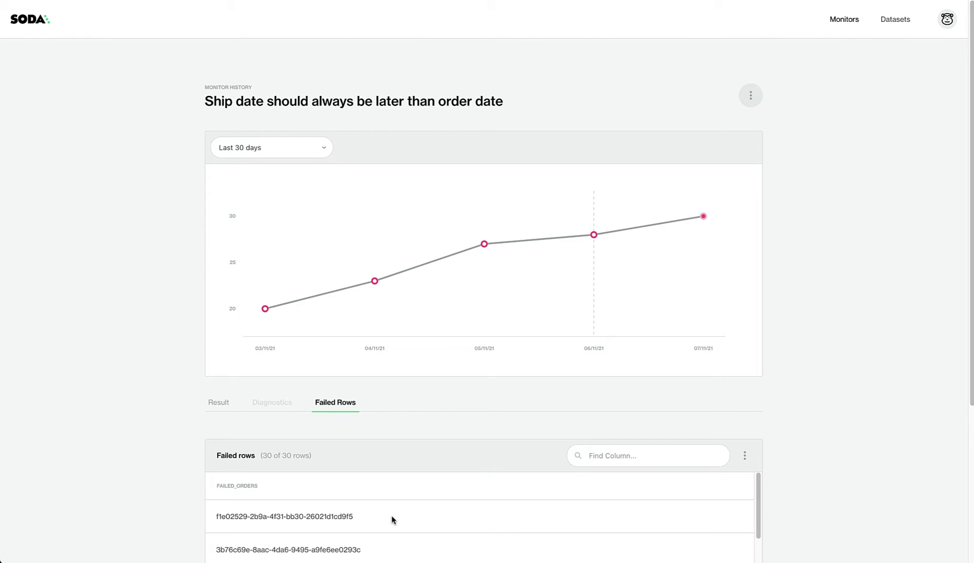
Open the orders dataset in Soda Cloud, expand the discount column histogram, then close the tab.
click(895, 24)
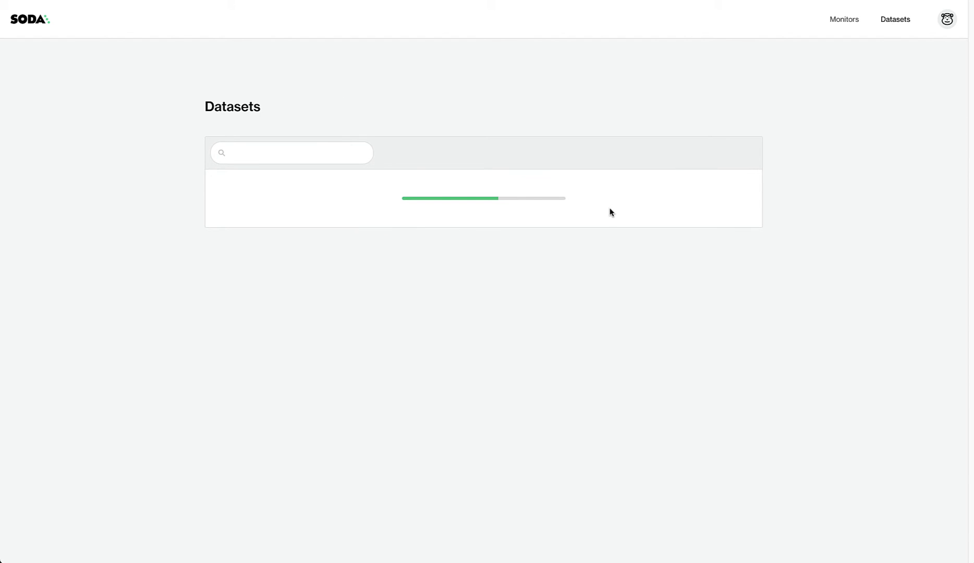
click(274, 398)
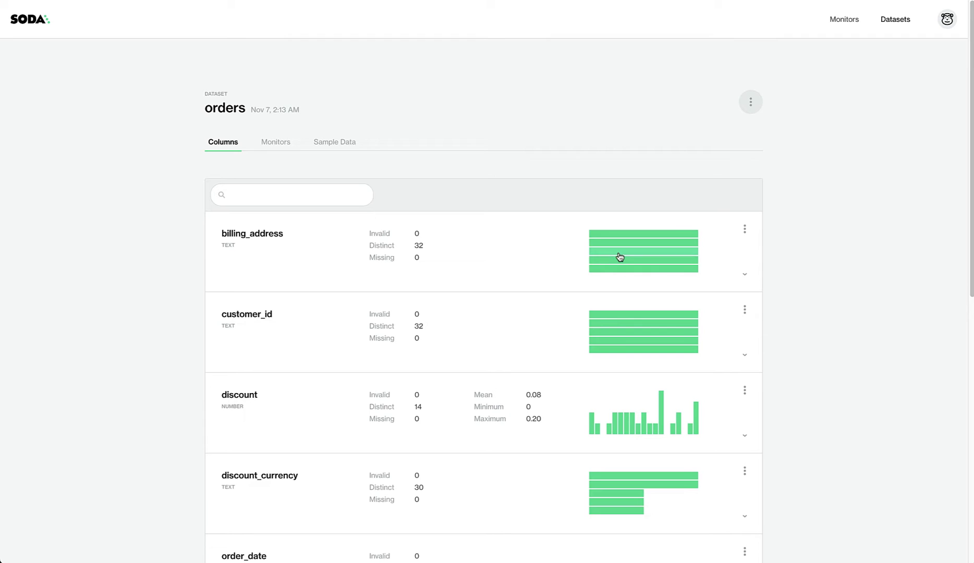
click(625, 432)
scroll(625, 434, down, 3)
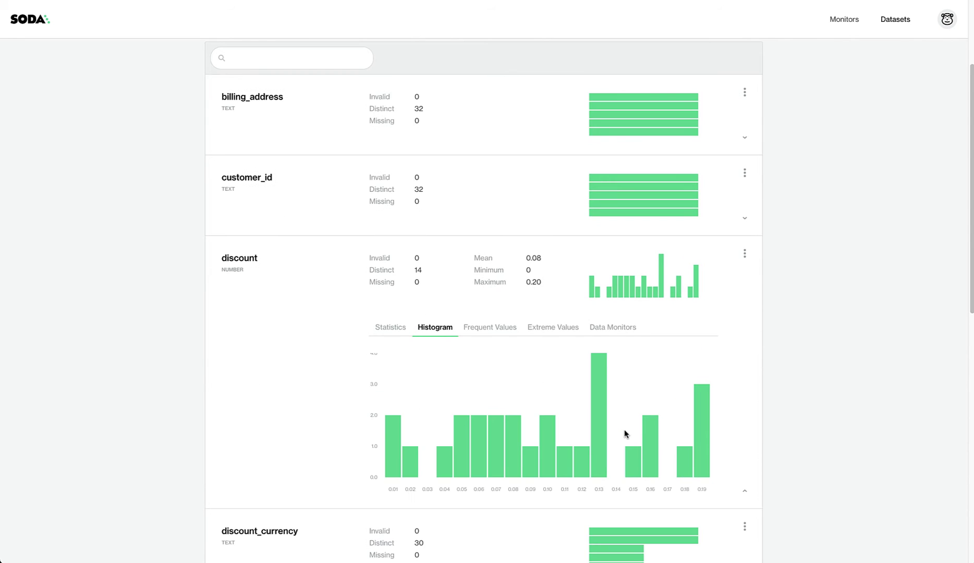
scroll(626, 434, up, 3)
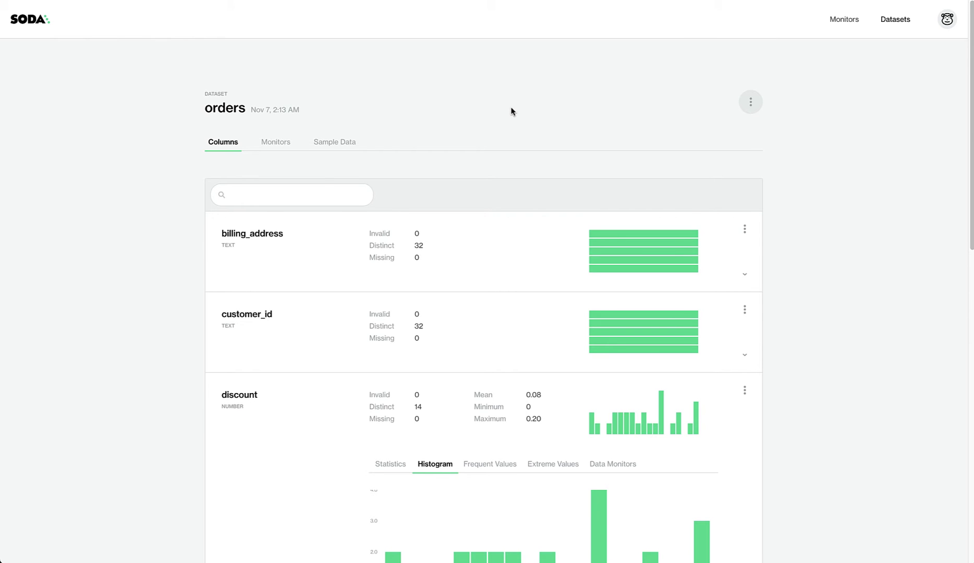
key(ctrl+w)
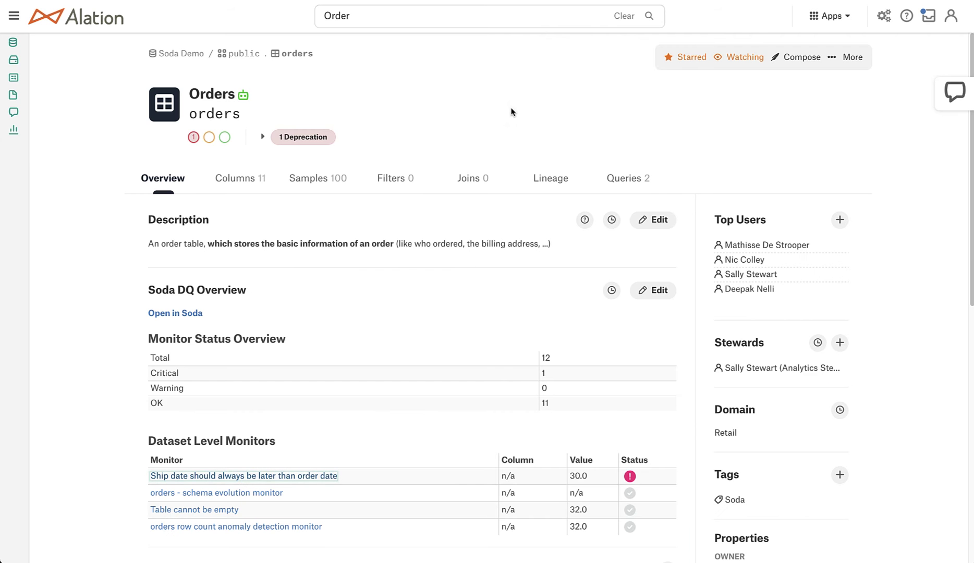
Show the Orders lineage chart and expand the upstream products table's deprecation notice.
click(540, 179)
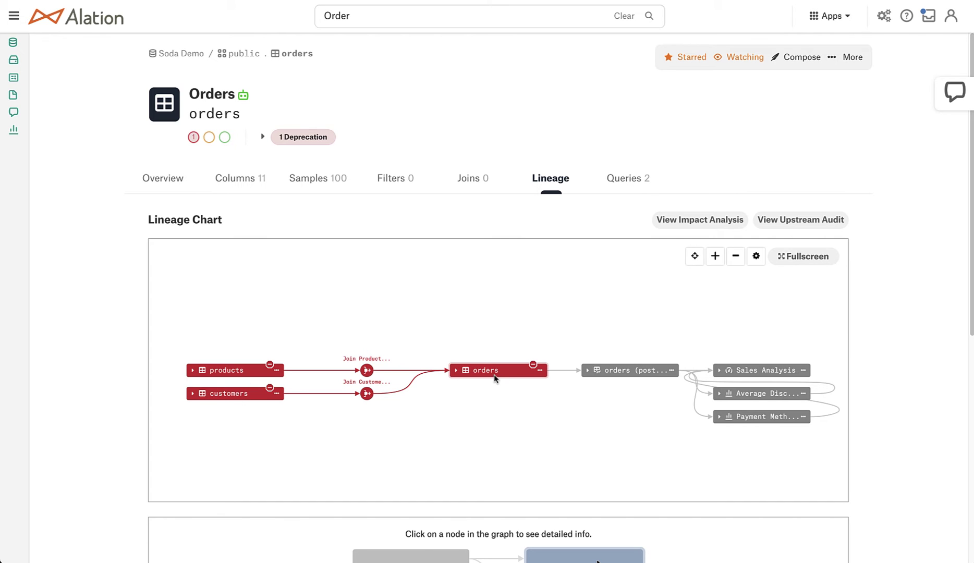
click(242, 374)
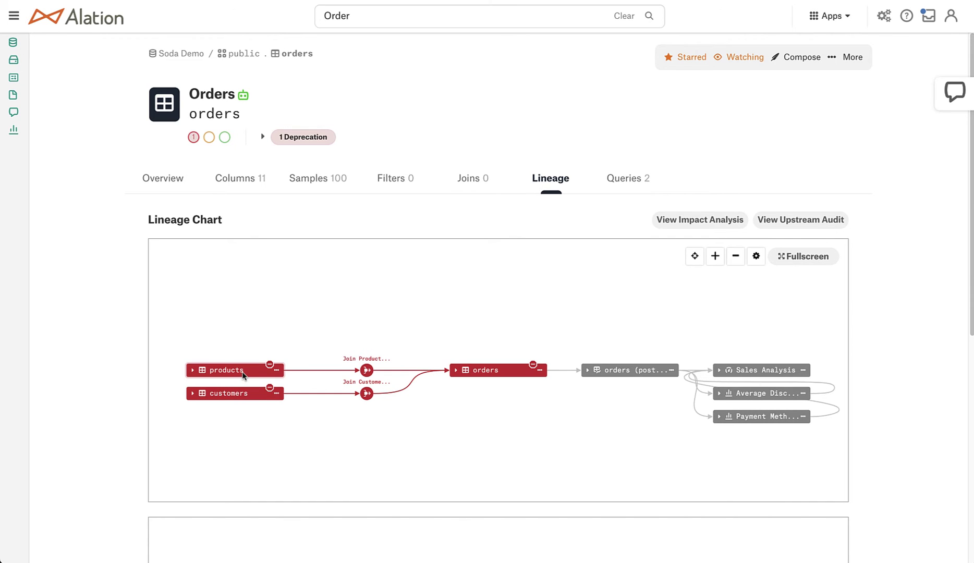
scroll(107, 353, down, 3)
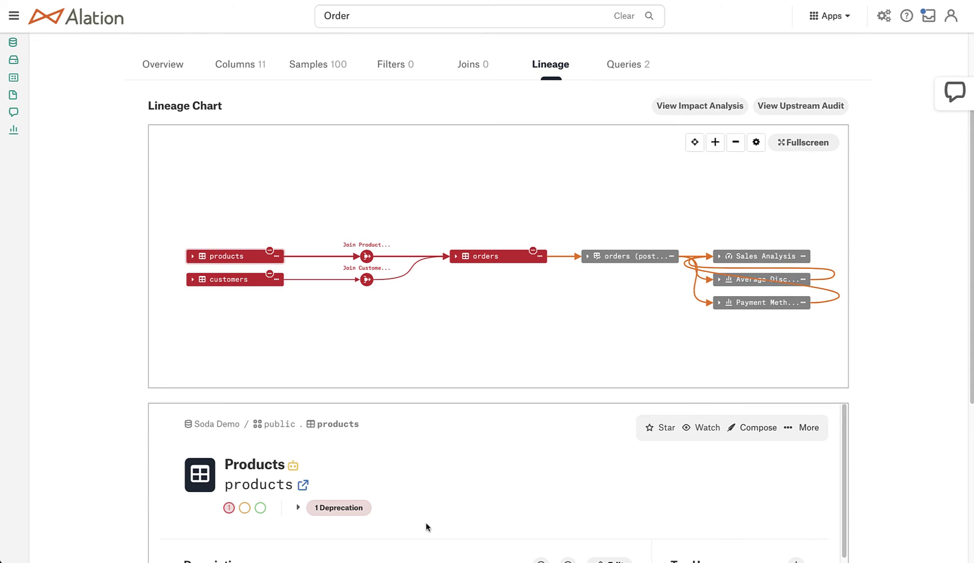
click(340, 508)
scroll(798, 459, down, 1)
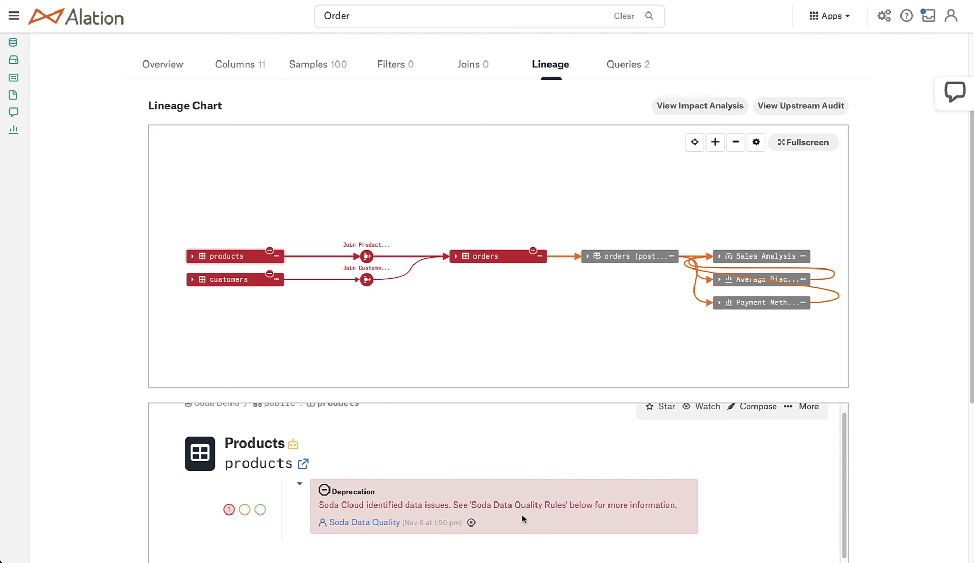
scroll(797, 478, down, 2)
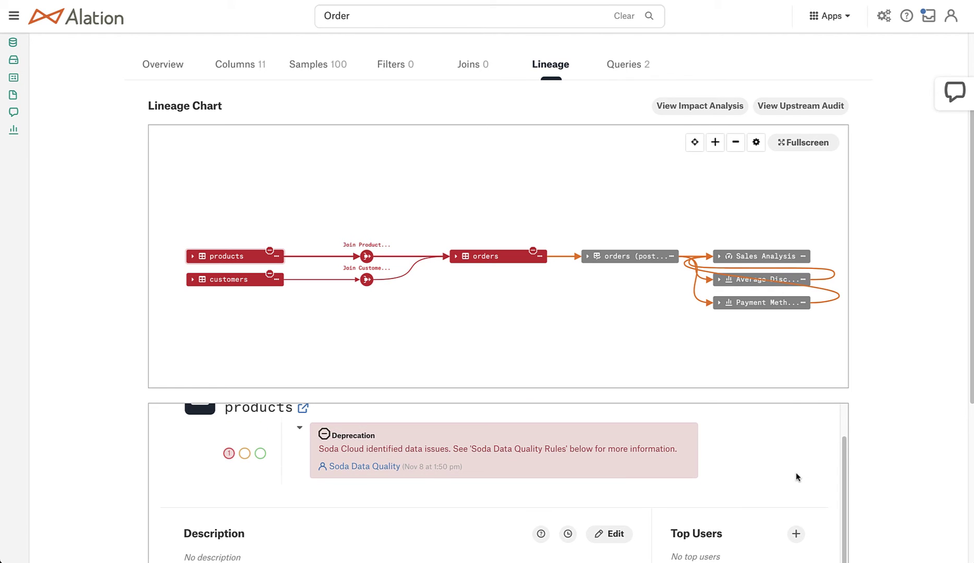
scroll(797, 477, up, 3)
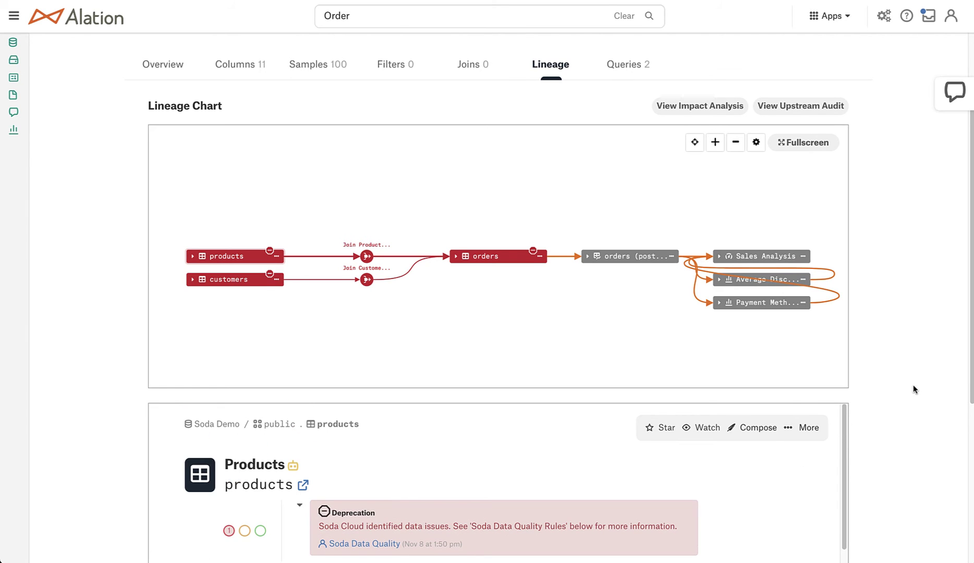
scroll(914, 390, up, 2)
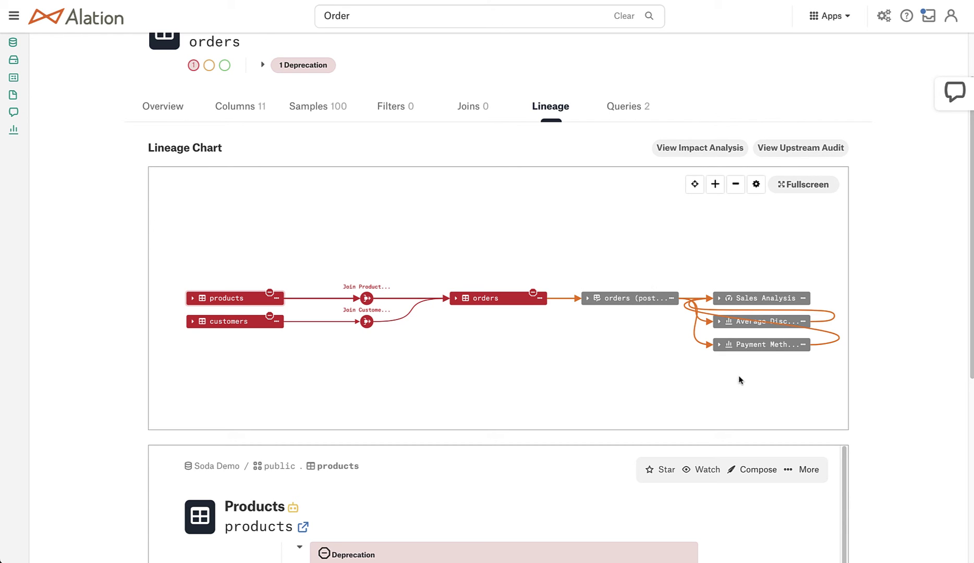
Select the Sales Analysis node and expand then collapse its warning propagated from public.products.
click(769, 302)
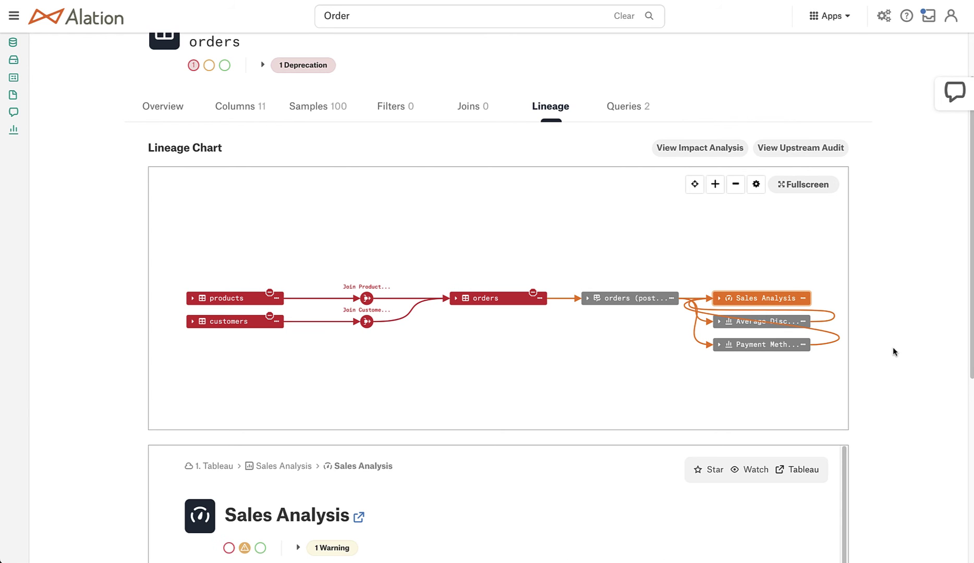
scroll(894, 352, down, 2)
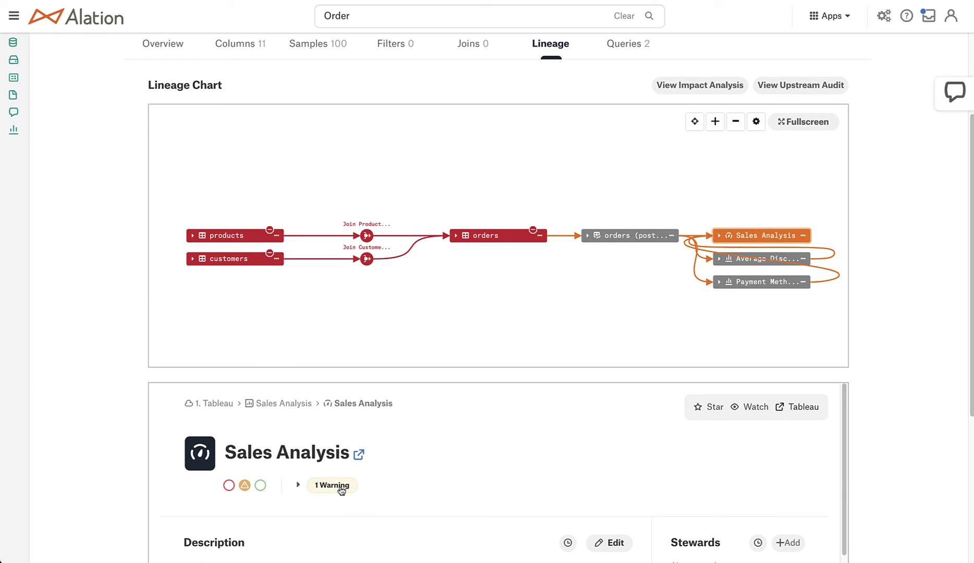
click(331, 486)
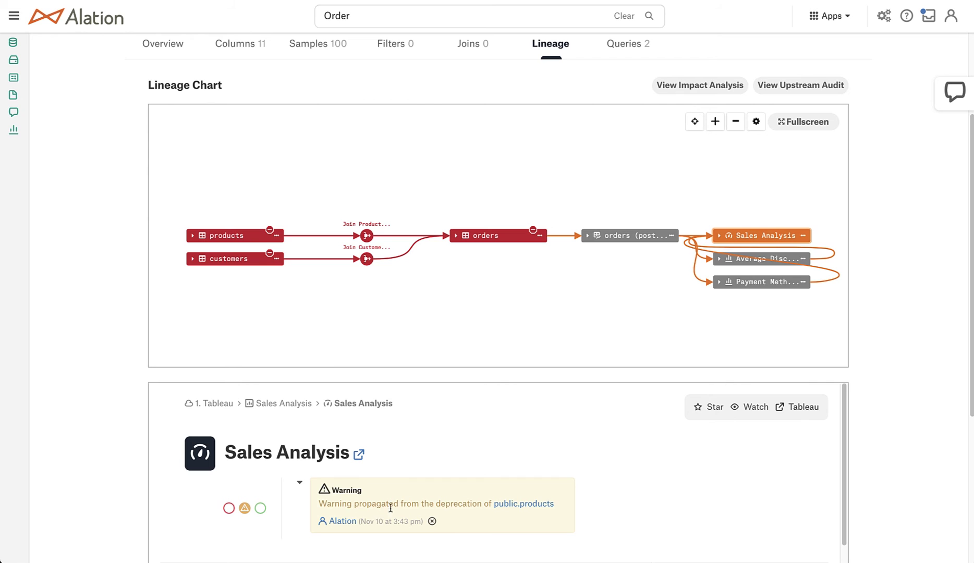
click(301, 483)
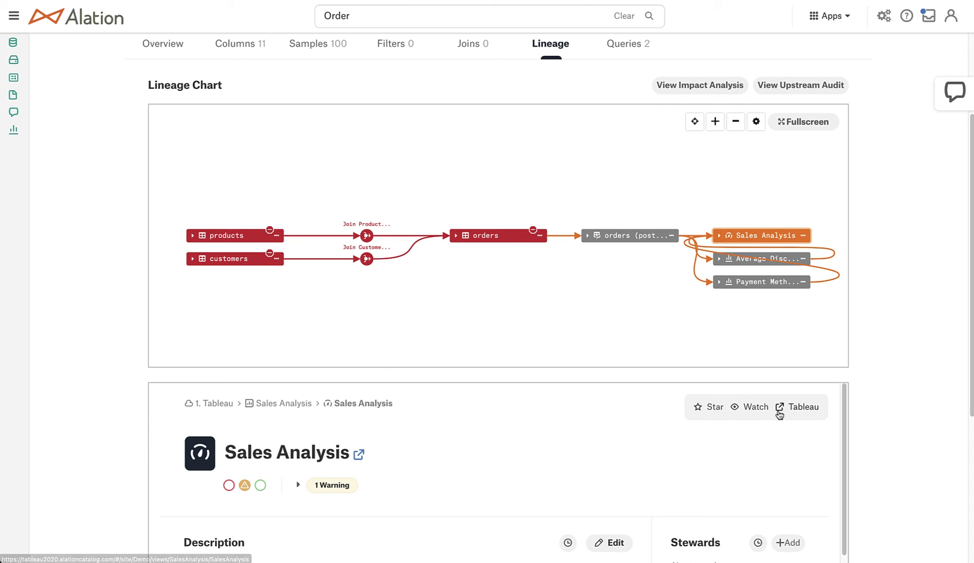
scroll(913, 338, up, 3)
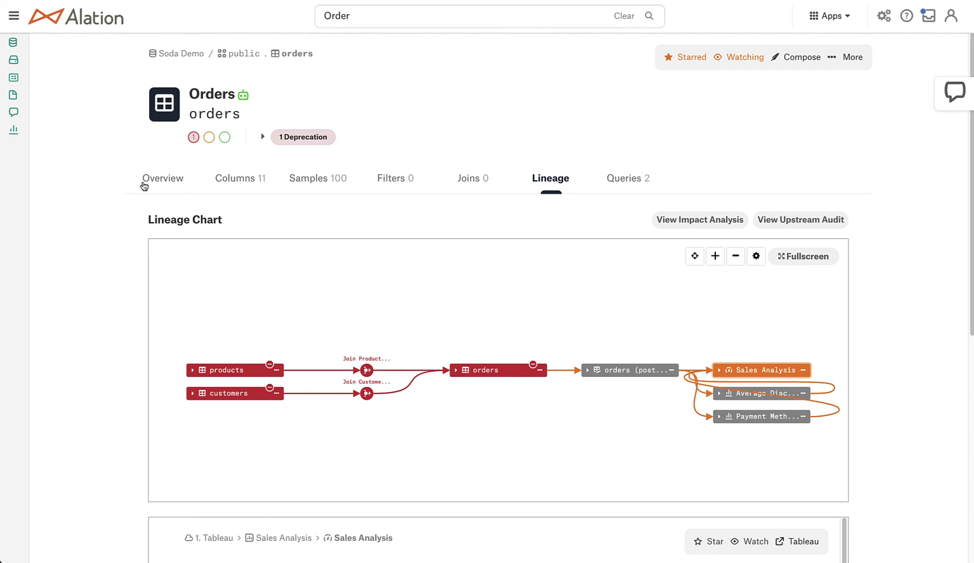
Return to the Orders table overview, then go to the Alation home page.
click(144, 186)
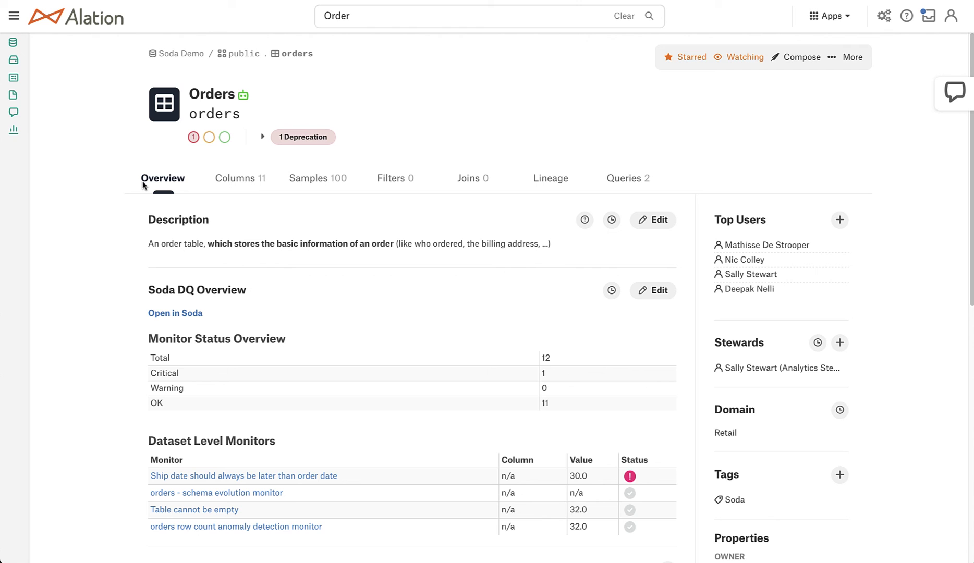
click(79, 25)
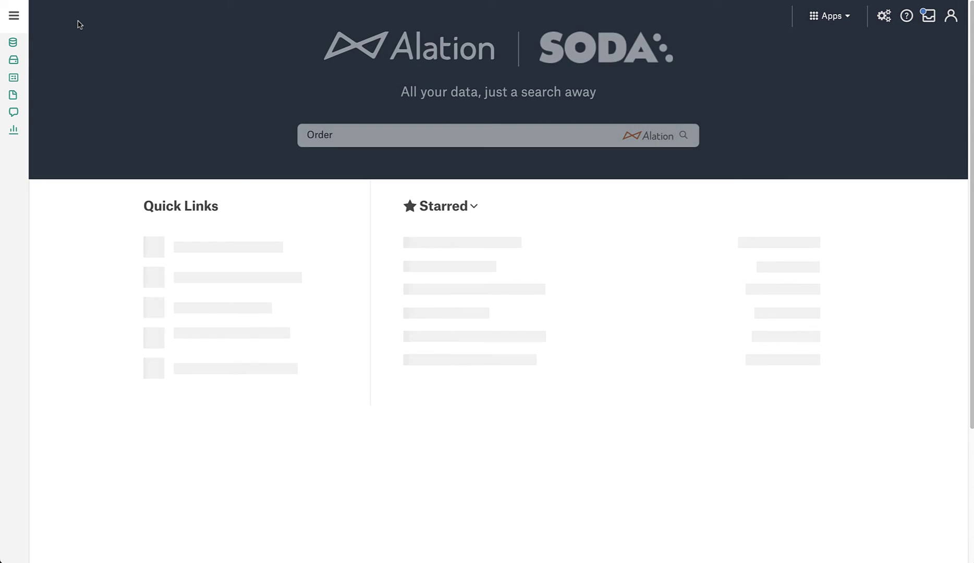